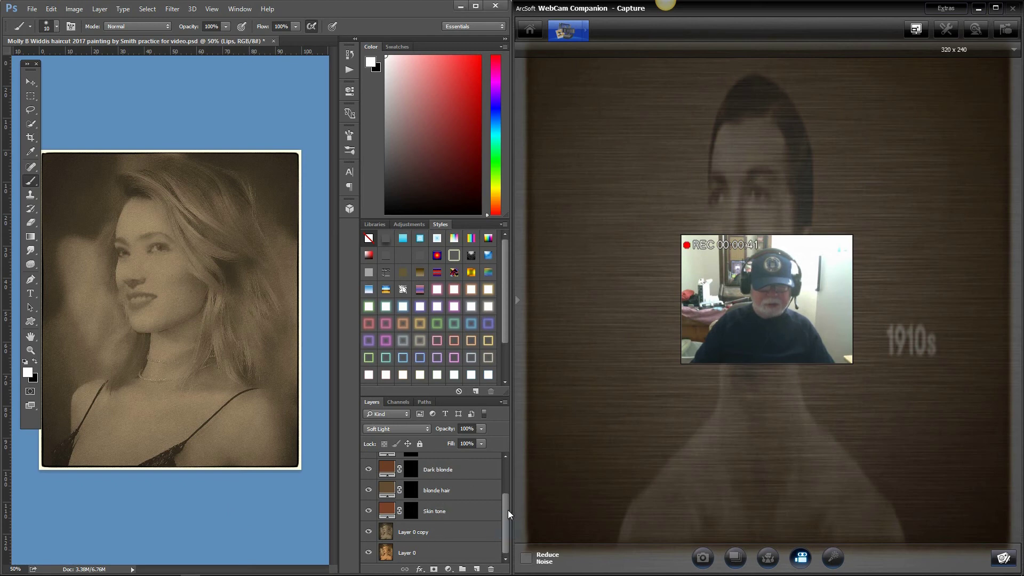
Step: Add a white solid color fill layer above the Lips layer and invert its mask to black
drag(507, 510, 510, 462)
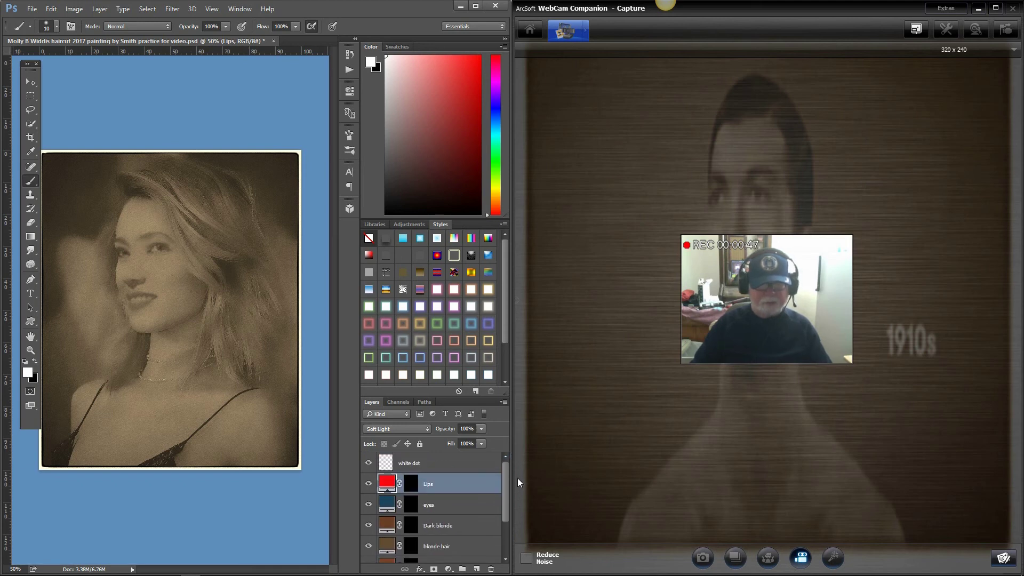
click(448, 568)
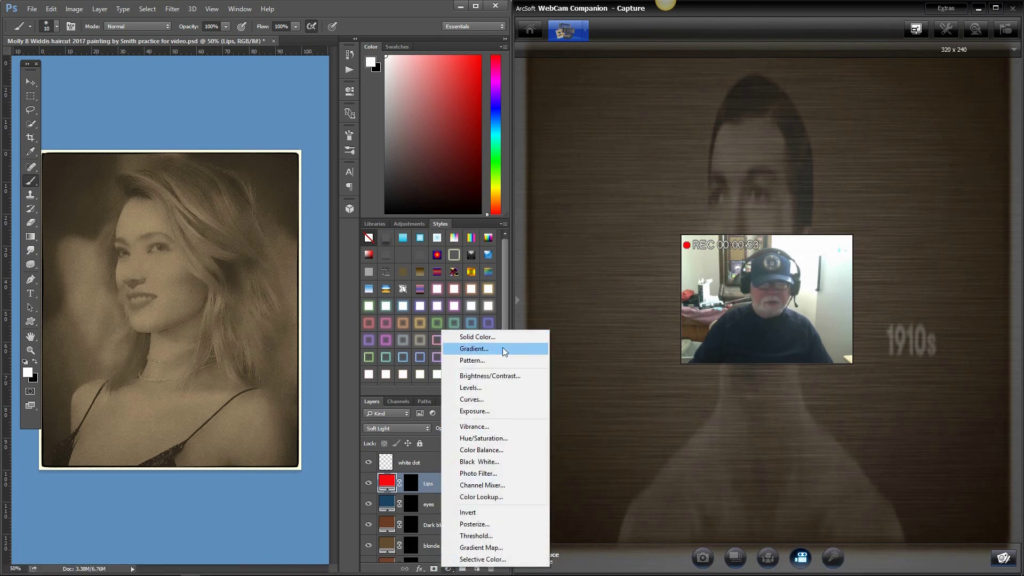
click(508, 334)
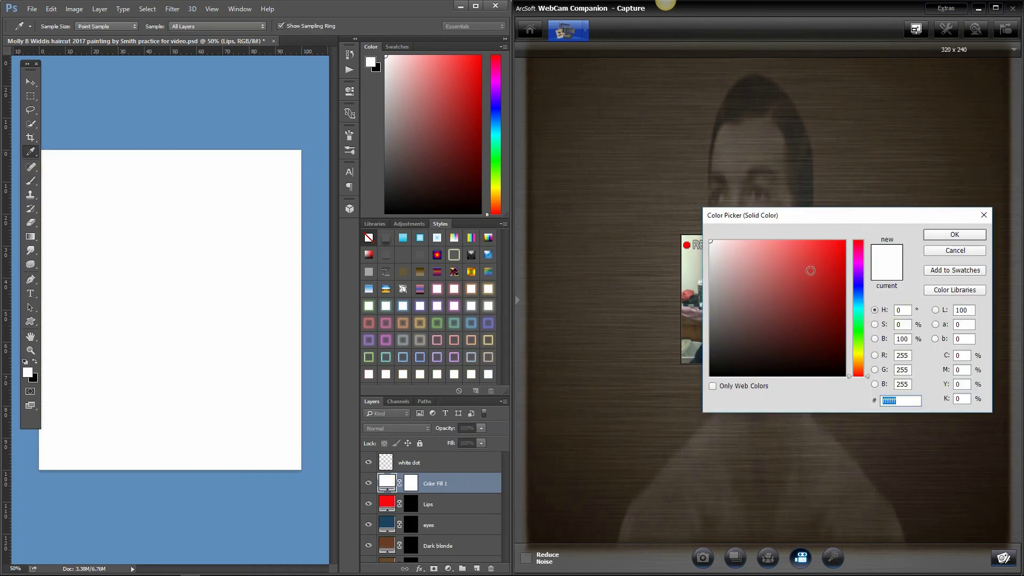
click(954, 235)
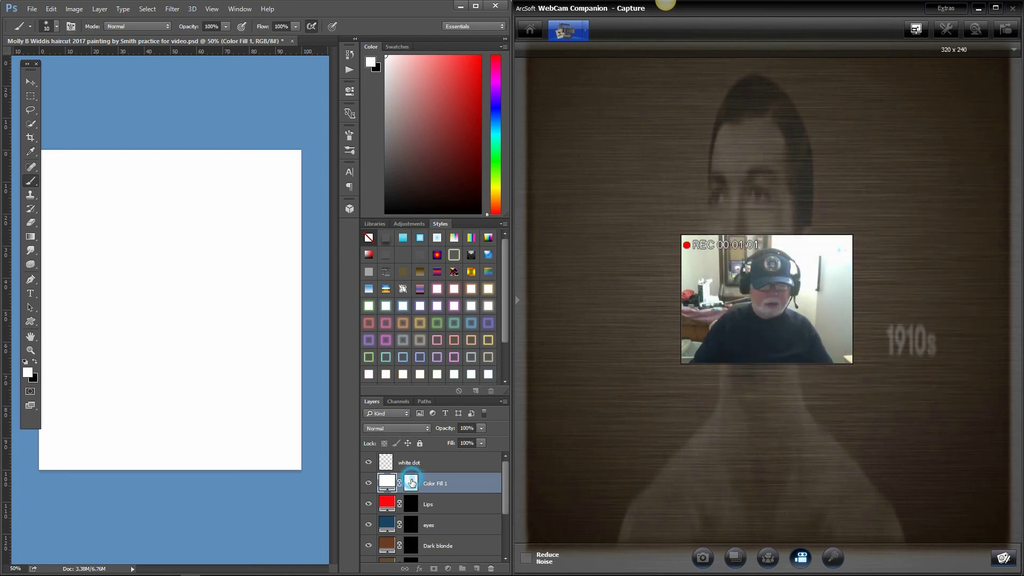
click(411, 482)
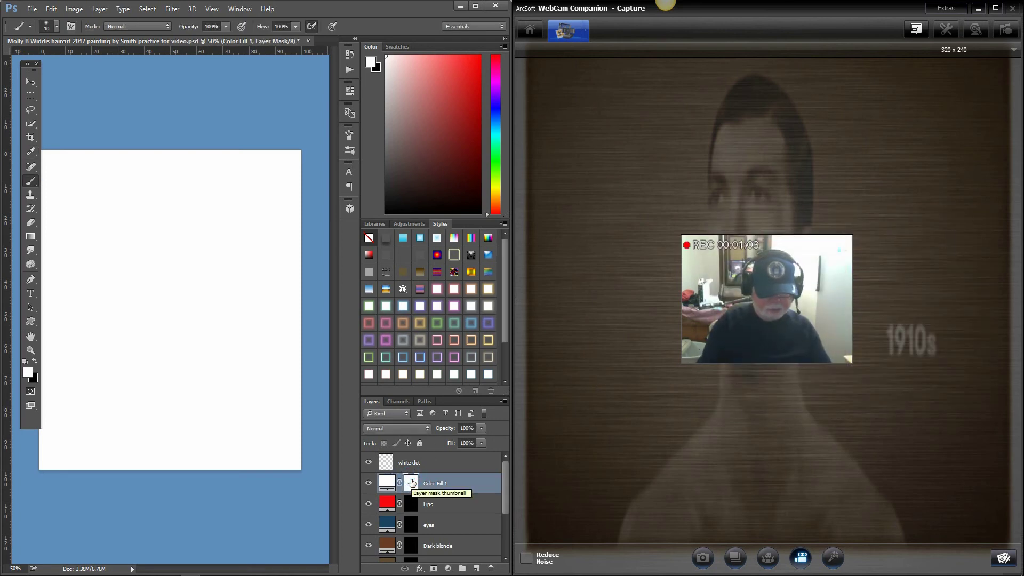
key(ctrl+i)
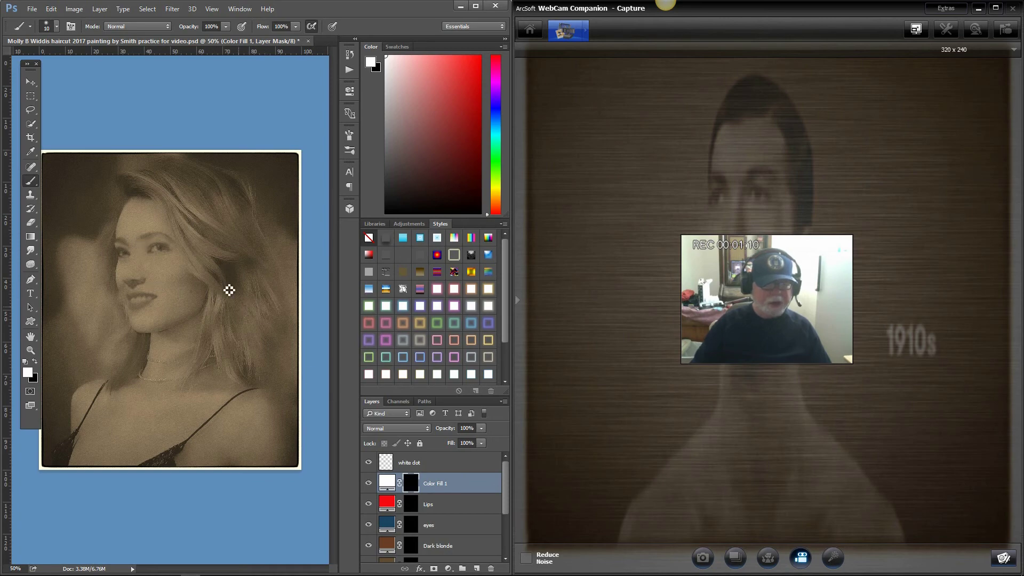
Step: Delete the white color fill layer above Lips
click(458, 481)
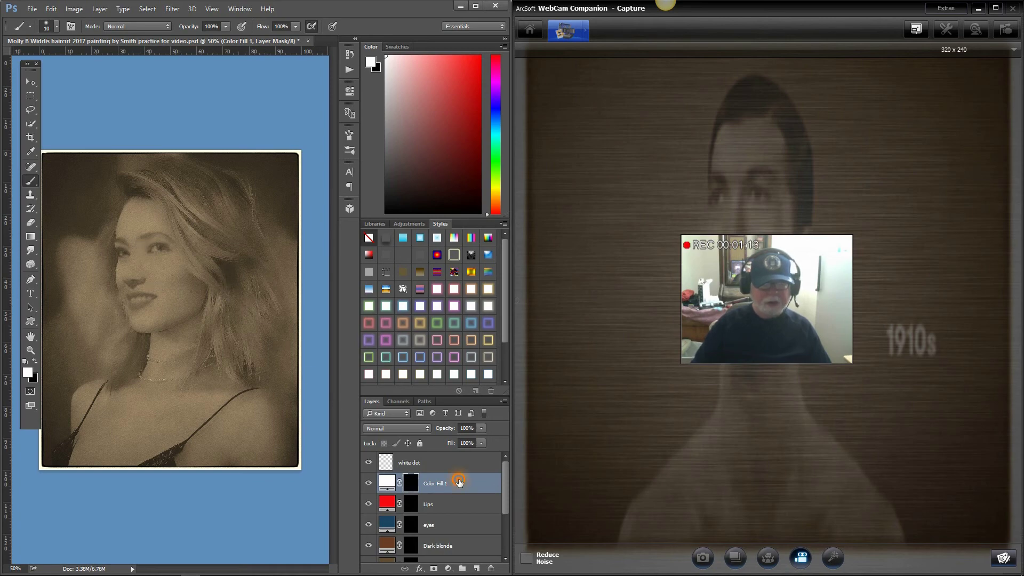
right_click(459, 482)
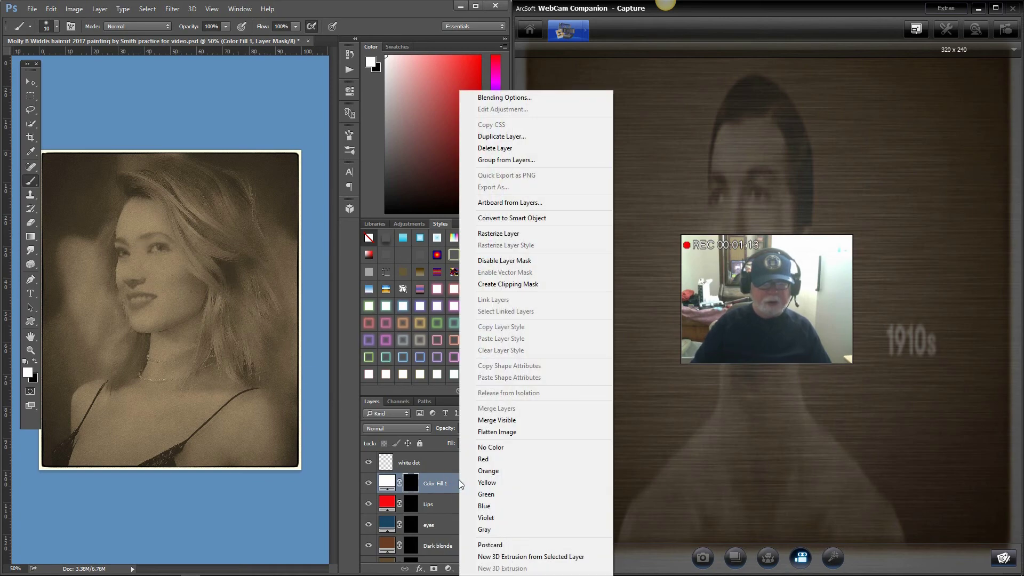
click(502, 150)
click(235, 217)
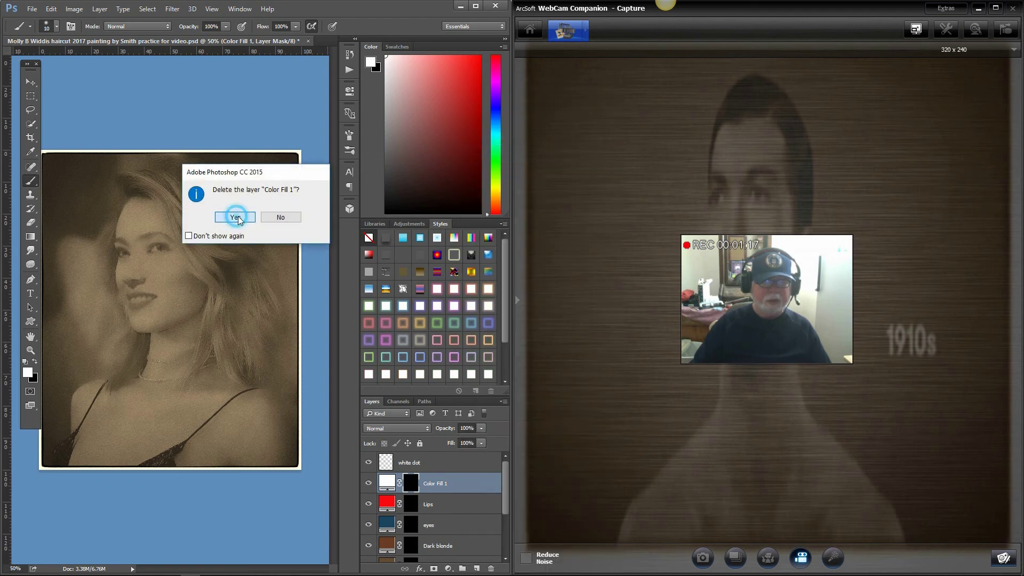
Step: Target the Skin tone layer's mask, try a stroke over the cheek and chin with an enlarged brush, and undo it
drag(501, 492, 506, 536)
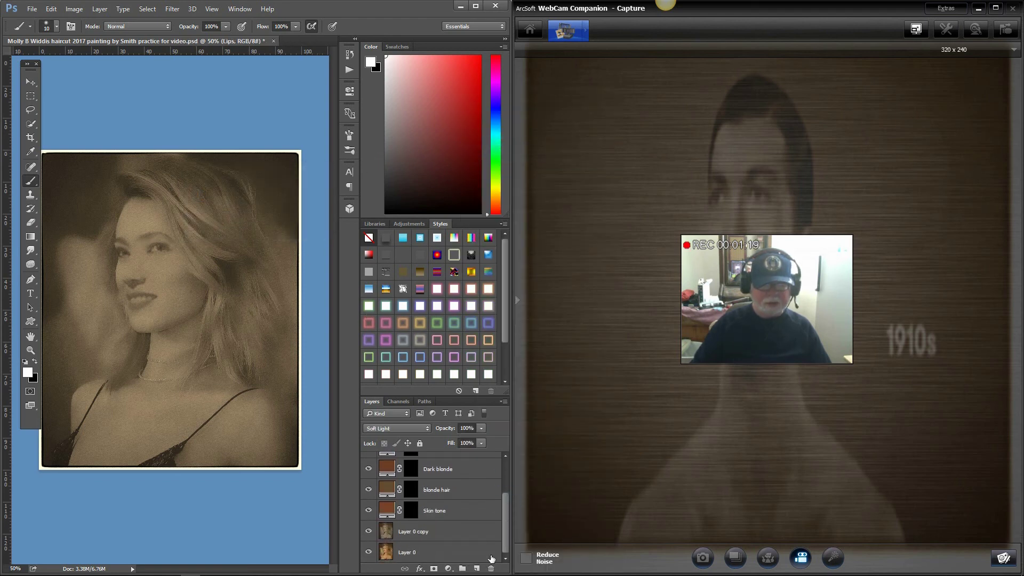
click(409, 511)
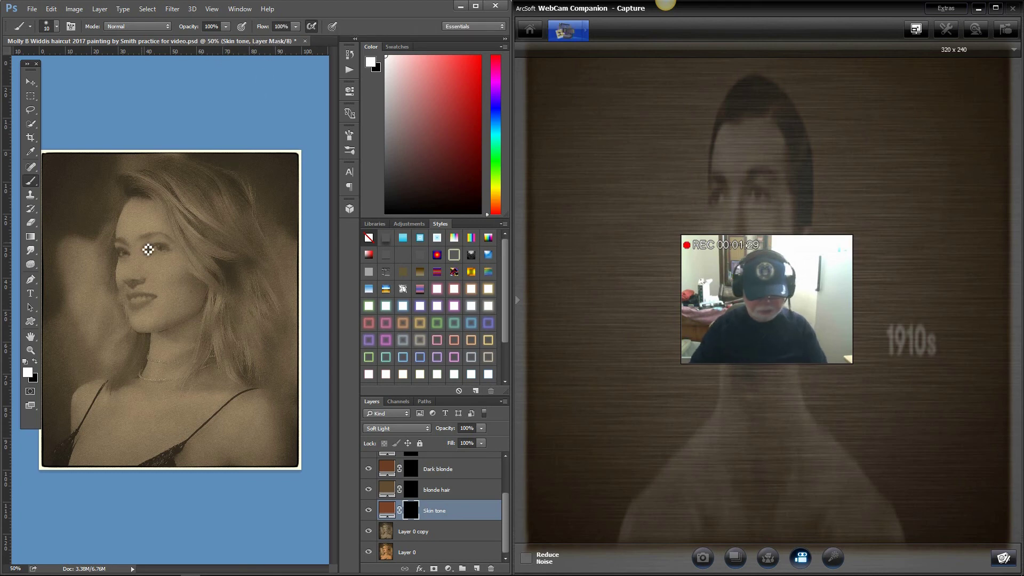
key(bracketright)
key(bracketright)
key(bracketright)
key(bracketright)
key(bracketright)
key(bracketright)
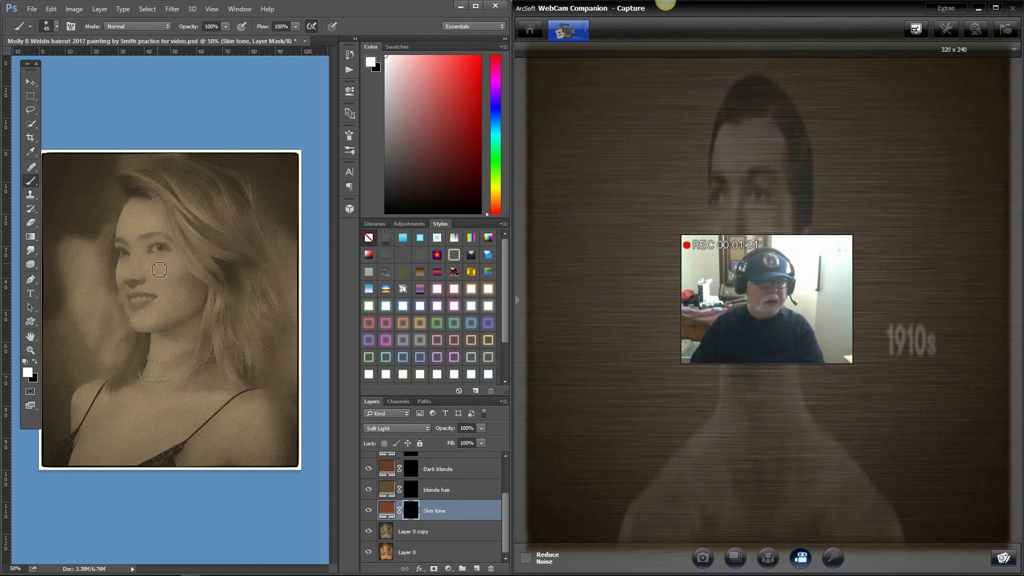
key(bracketright)
key(bracketright)
mouse_move(154, 262)
mouse_down()
mouse_move(176, 263)
mouse_move(186, 302)
mouse_move(146, 321)
mouse_move(154, 279)
mouse_move(136, 266)
mouse_move(131, 230)
mouse_move(148, 209)
mouse_move(137, 196)
mouse_move(134, 246)
mouse_move(180, 259)
mouse_move(207, 295)
mouse_move(196, 315)
mouse_move(141, 328)
mouse_move(161, 308)
mouse_move(152, 269)
mouse_move(161, 287)
mouse_move(189, 292)
mouse_move(154, 318)
mouse_move(192, 308)
mouse_move(183, 302)
mouse_move(156, 333)
mouse_move(133, 317)
mouse_up()
key(ctrl+z)
Step: Paint white on the Skin tone mask over the face and upper neck with a smaller brush, sparing the lips and eyes
key(bracketleft)
key(bracketleft)
key(bracketleft)
key(bracketleft)
key(bracketleft)
mouse_move(136, 211)
mouse_down()
mouse_move(166, 224)
mouse_move(159, 208)
mouse_move(124, 234)
mouse_move(143, 236)
mouse_move(149, 221)
mouse_move(136, 277)
mouse_move(146, 280)
mouse_move(138, 291)
mouse_move(124, 277)
mouse_move(126, 298)
mouse_move(181, 250)
mouse_move(165, 238)
mouse_move(162, 259)
mouse_move(129, 249)
mouse_up()
key(bracketleft)
key(bracketleft)
key(bracketleft)
key(bracketleft)
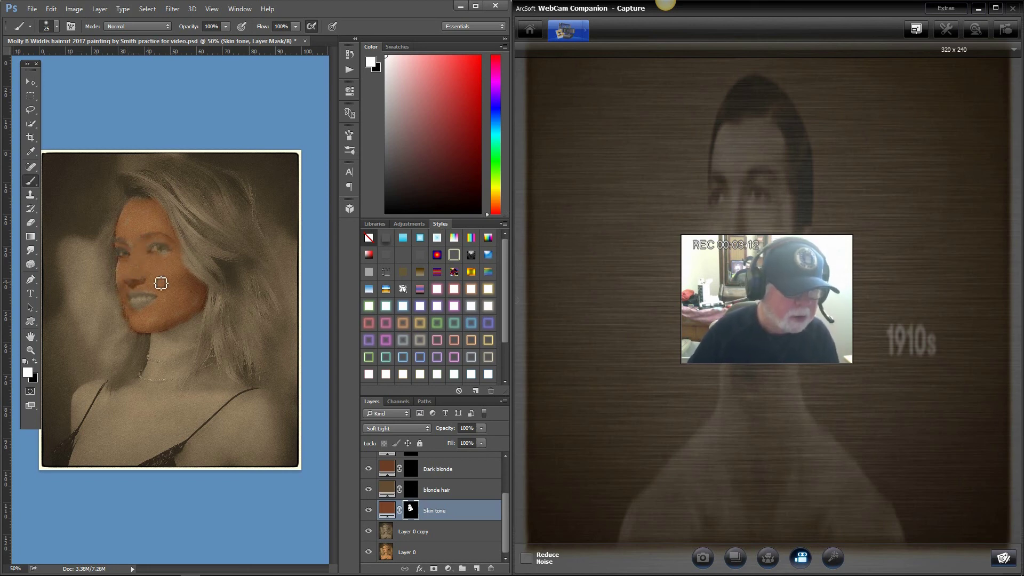
mouse_move(210, 325)
mouse_down()
mouse_move(180, 336)
mouse_move(188, 330)
mouse_move(157, 360)
mouse_move(204, 332)
mouse_move(174, 338)
mouse_up()
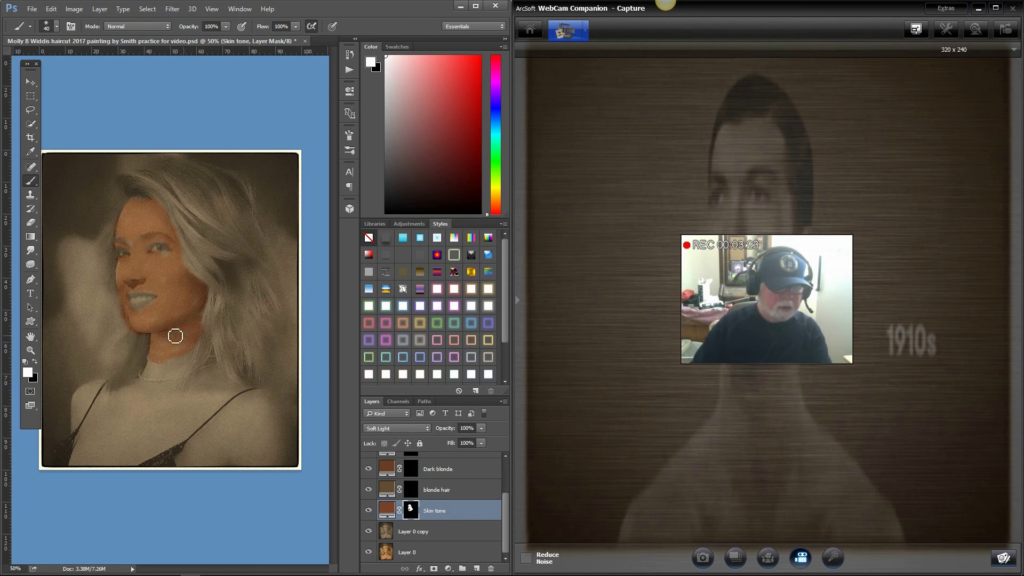
Step: Enlarge the brush to 70 and paint the Skin tone mask over the chest and both shoulders, around the dress straps
key(bracketright)
key(bracketright)
key(bracketright)
key(bracketright)
key(bracketright)
key(bracketright)
key(bracketright)
key(bracketright)
mouse_move(130, 391)
mouse_down()
mouse_move(88, 446)
mouse_move(190, 411)
mouse_move(96, 421)
mouse_move(88, 394)
mouse_move(77, 421)
mouse_up()
key(bracketright)
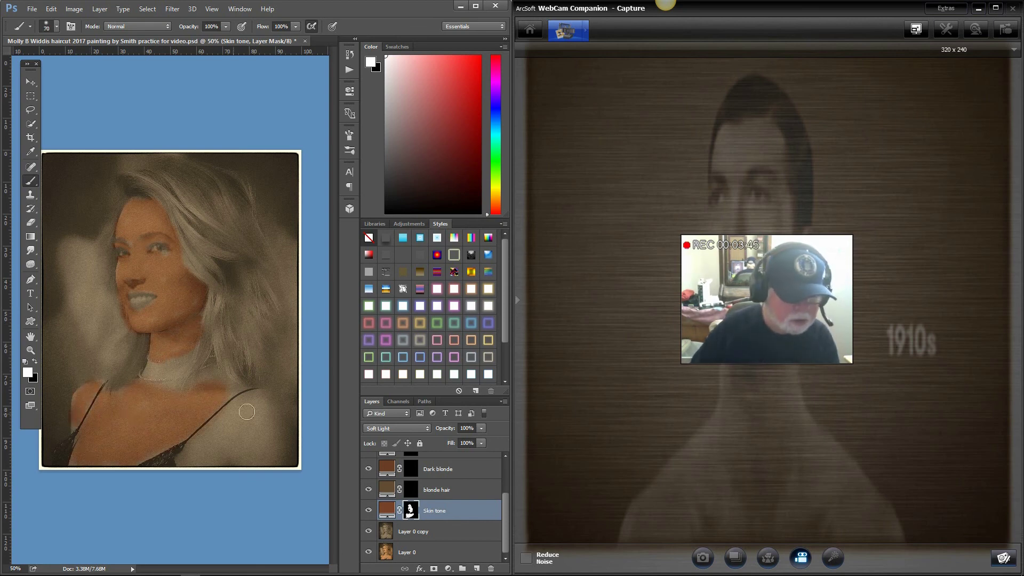
mouse_move(247, 412)
mouse_down()
mouse_move(210, 430)
mouse_move(214, 449)
mouse_move(268, 401)
mouse_move(251, 432)
mouse_up()
Step: Paint the skin tone over the lower neck around the necklace and set the Skin tone layer's opacity to 42%
key(bracketleft)
key(bracketleft)
key(bracketleft)
key(bracketleft)
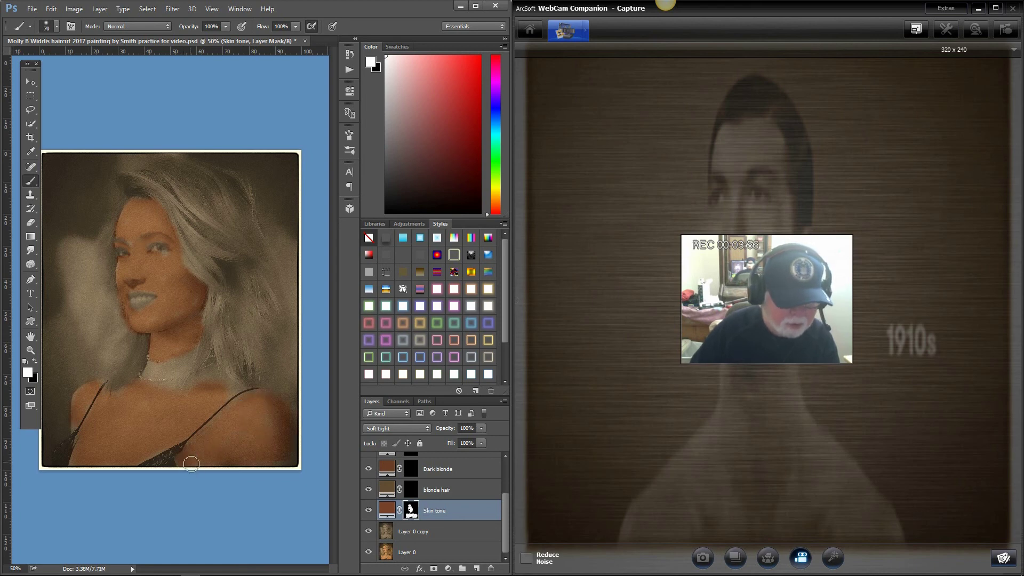
mouse_move(152, 371)
mouse_down()
mouse_move(190, 353)
mouse_move(202, 387)
mouse_move(208, 378)
mouse_move(204, 394)
mouse_move(217, 391)
mouse_move(196, 385)
mouse_up()
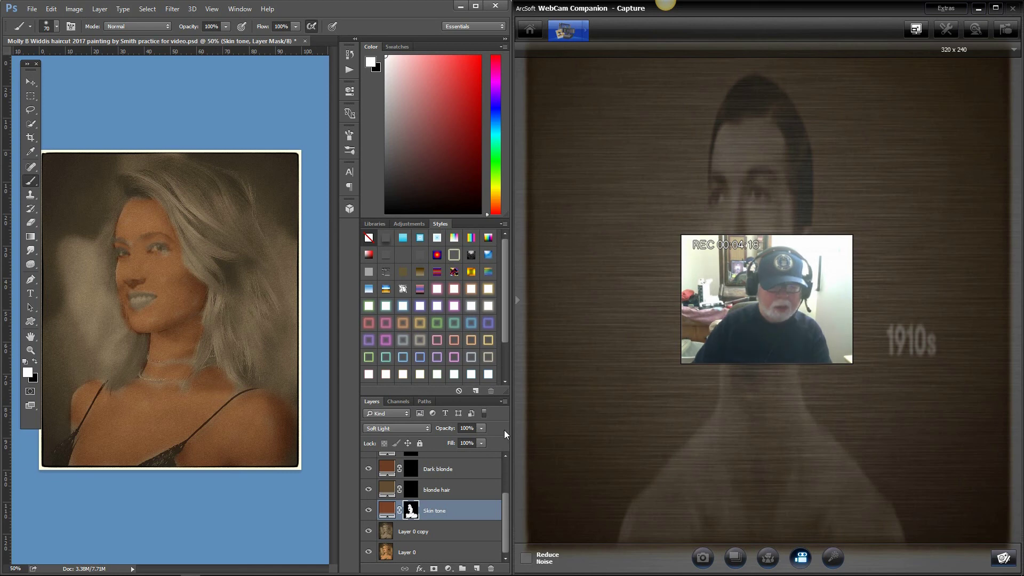
drag(481, 428, 460, 441)
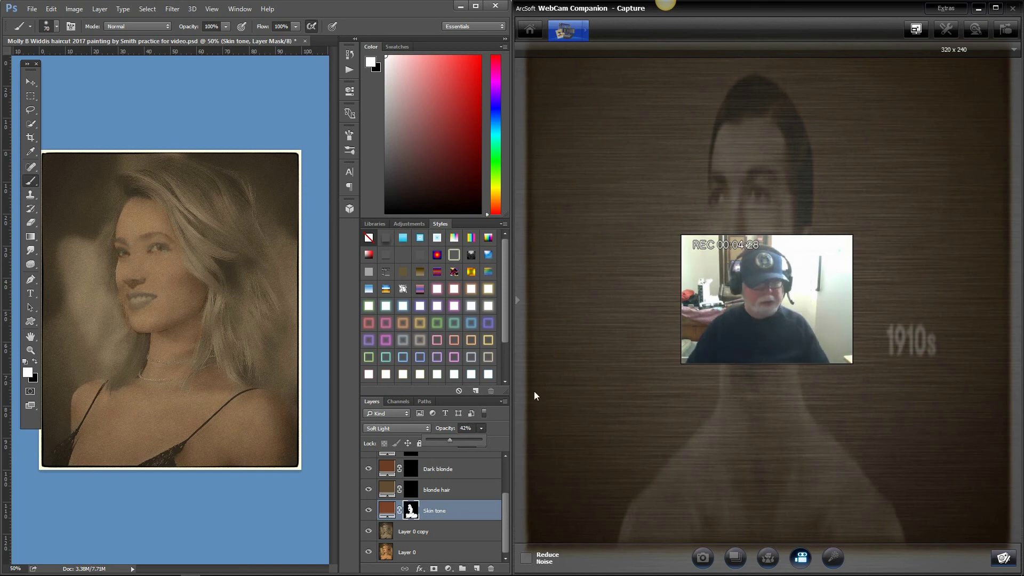
Step: Paint white on the blonde hair layer's mask over the hair and set that layer's opacity to 55%
click(412, 490)
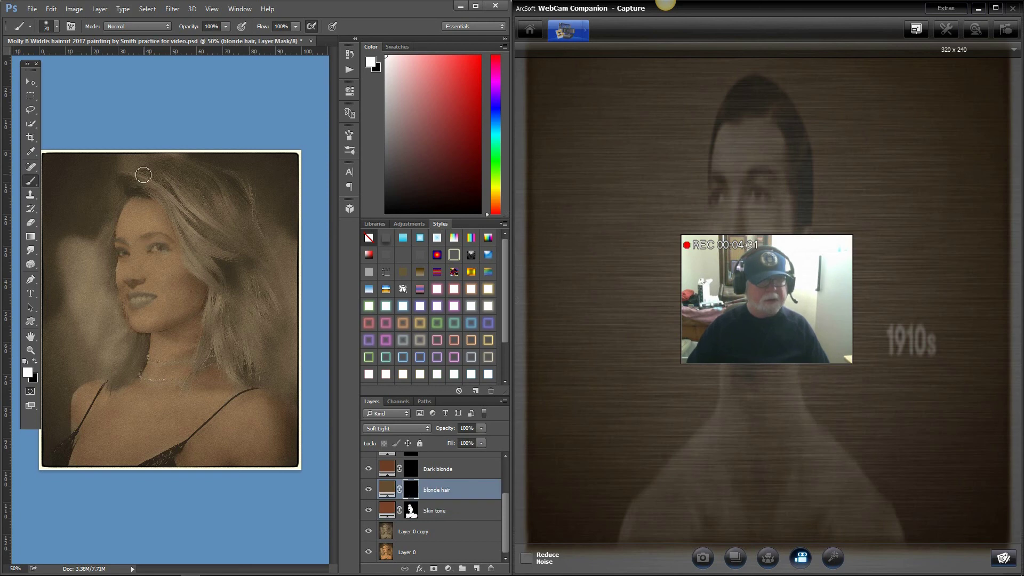
mouse_move(142, 175)
mouse_down()
mouse_move(133, 176)
mouse_move(194, 217)
mouse_move(214, 269)
mouse_move(184, 197)
mouse_move(160, 180)
mouse_move(222, 171)
mouse_move(241, 190)
mouse_move(215, 205)
mouse_move(241, 228)
mouse_move(275, 234)
mouse_move(259, 283)
mouse_move(268, 344)
mouse_move(242, 283)
mouse_move(246, 343)
mouse_move(222, 297)
mouse_move(215, 314)
mouse_move(211, 344)
mouse_move(223, 326)
mouse_move(237, 368)
mouse_move(228, 363)
mouse_move(237, 338)
mouse_move(254, 367)
mouse_move(254, 344)
mouse_move(237, 379)
mouse_up()
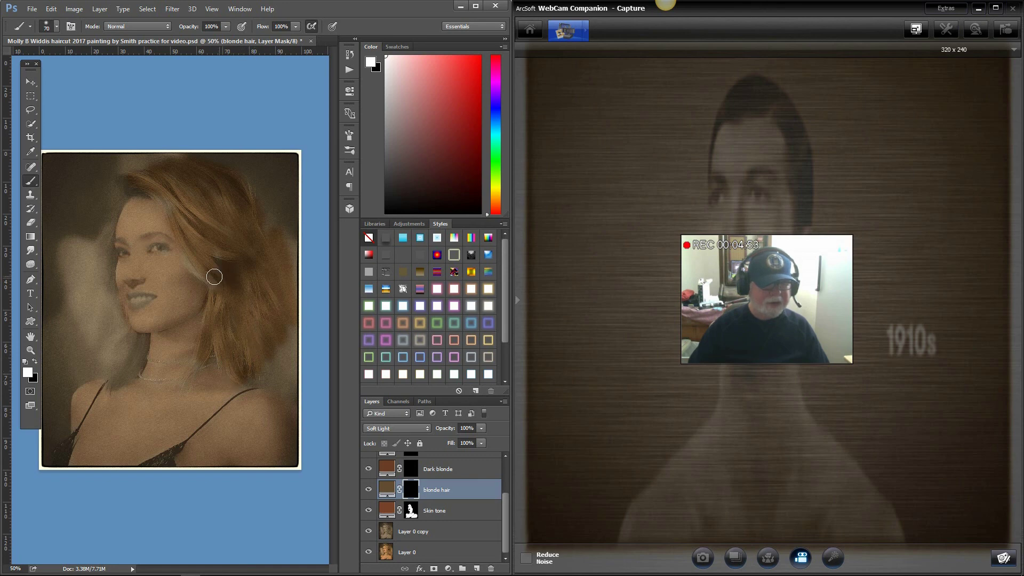
mouse_move(213, 276)
mouse_down()
mouse_move(193, 265)
mouse_move(216, 224)
mouse_up()
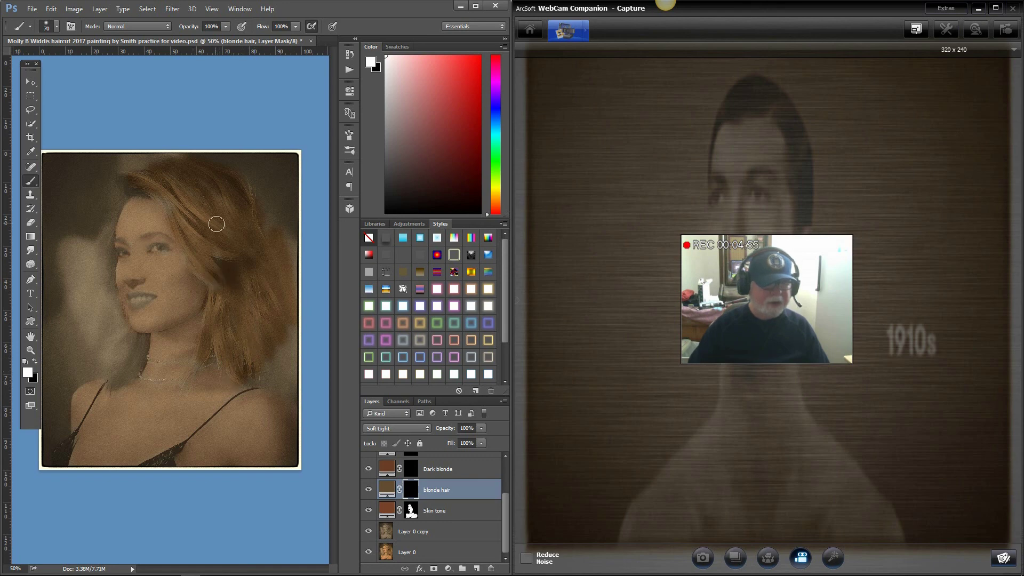
click(162, 194)
click(216, 195)
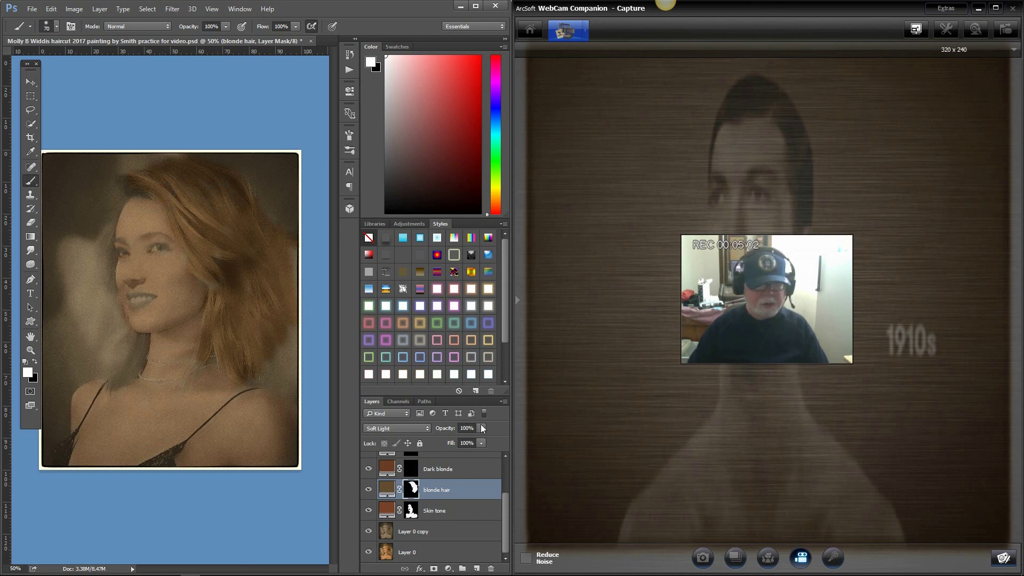
drag(480, 431, 457, 446)
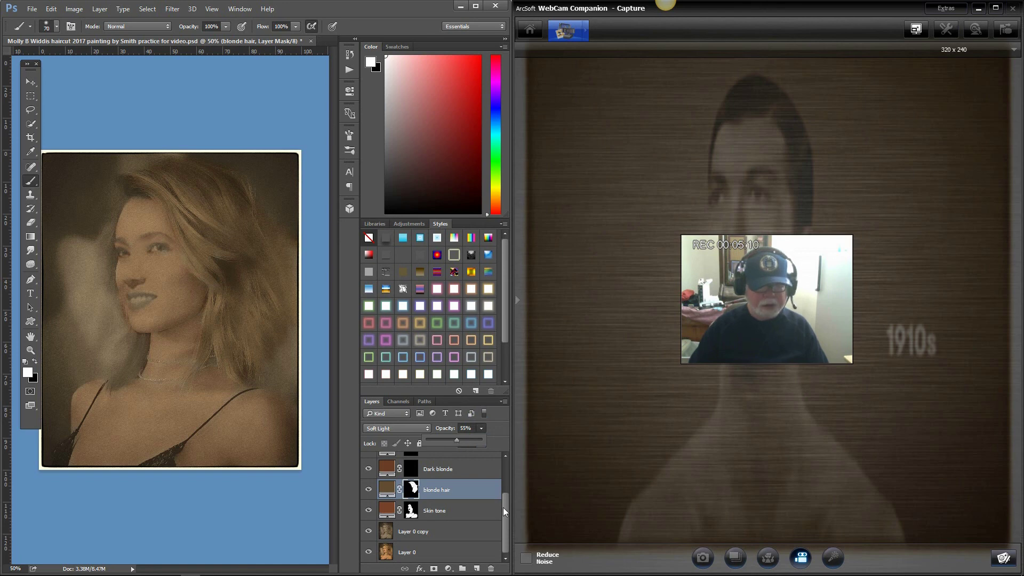
Step: Paint the Dark blonde layer's mask over the shadowed hair behind the neck and set that layer's opacity to 57%
drag(503, 507, 504, 496)
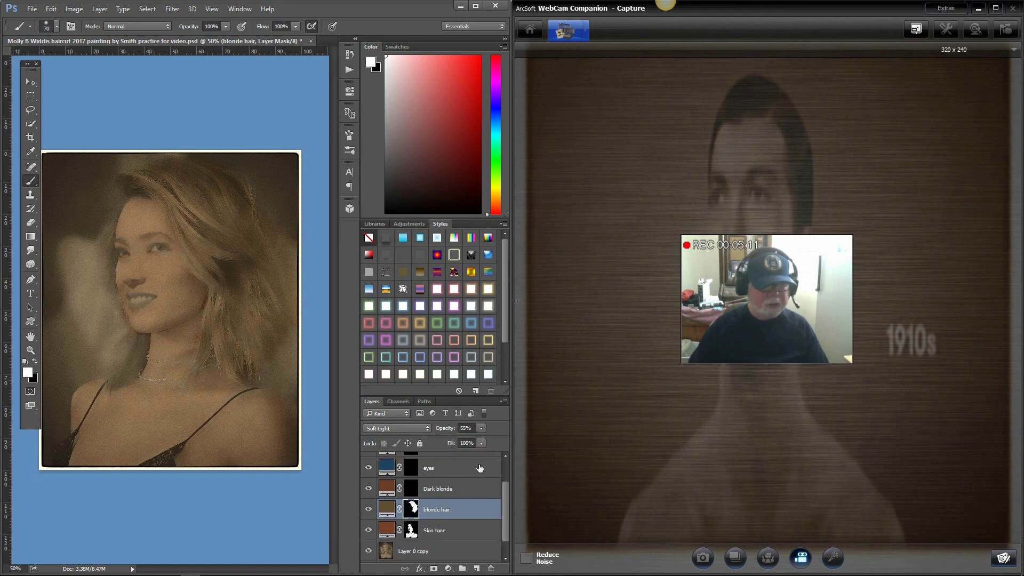
click(466, 485)
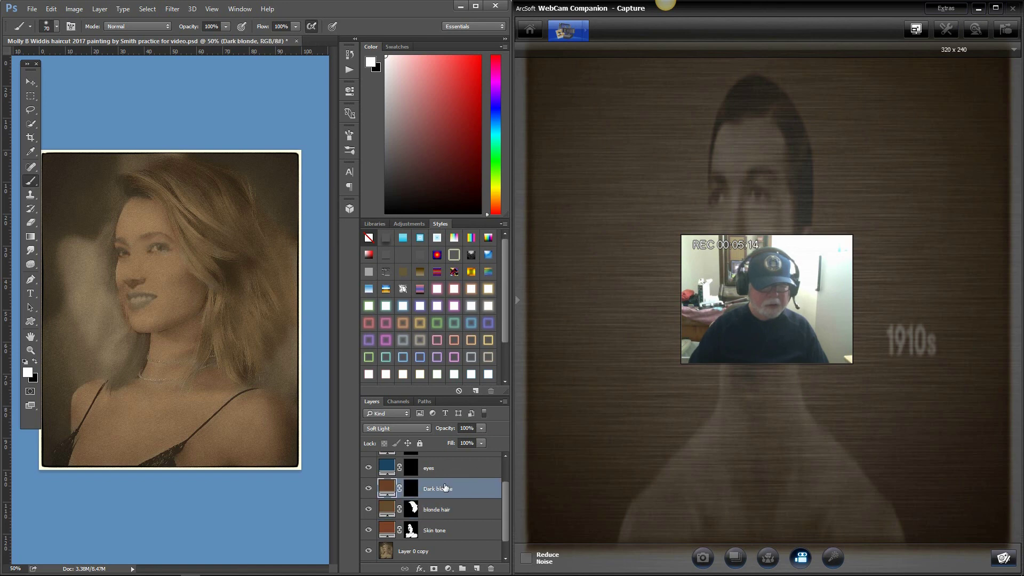
click(413, 487)
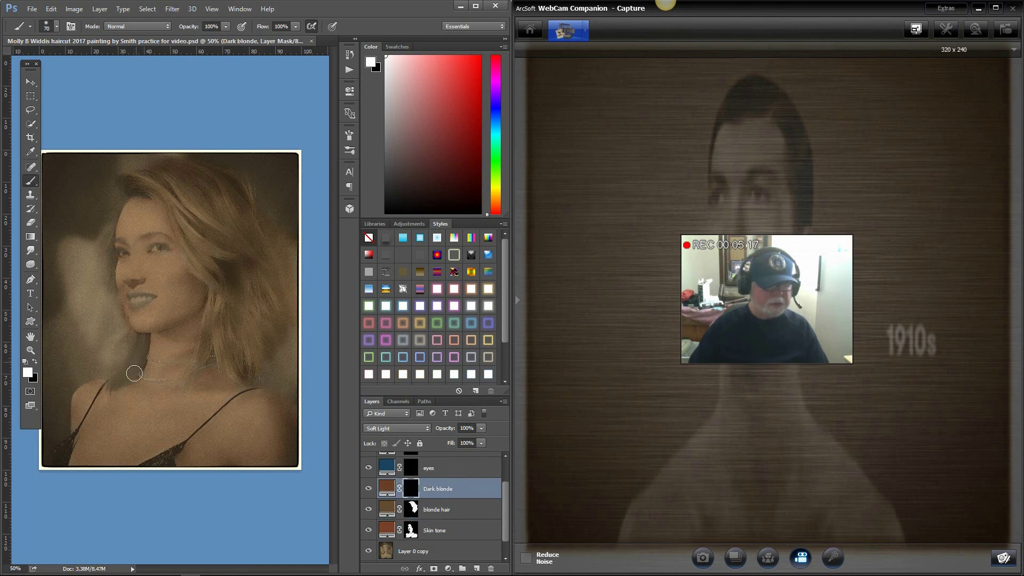
drag(144, 340, 130, 362)
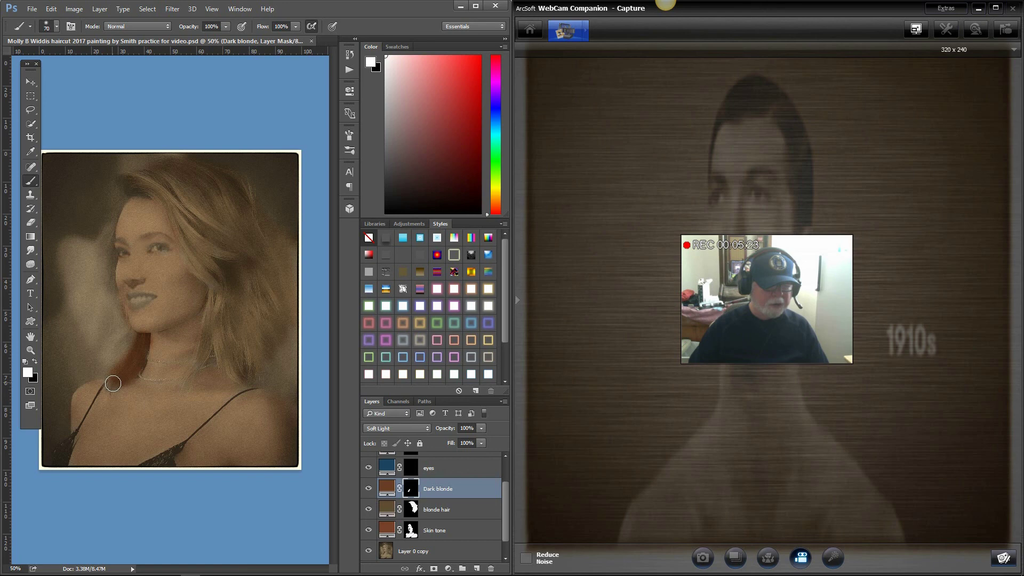
drag(113, 383, 130, 373)
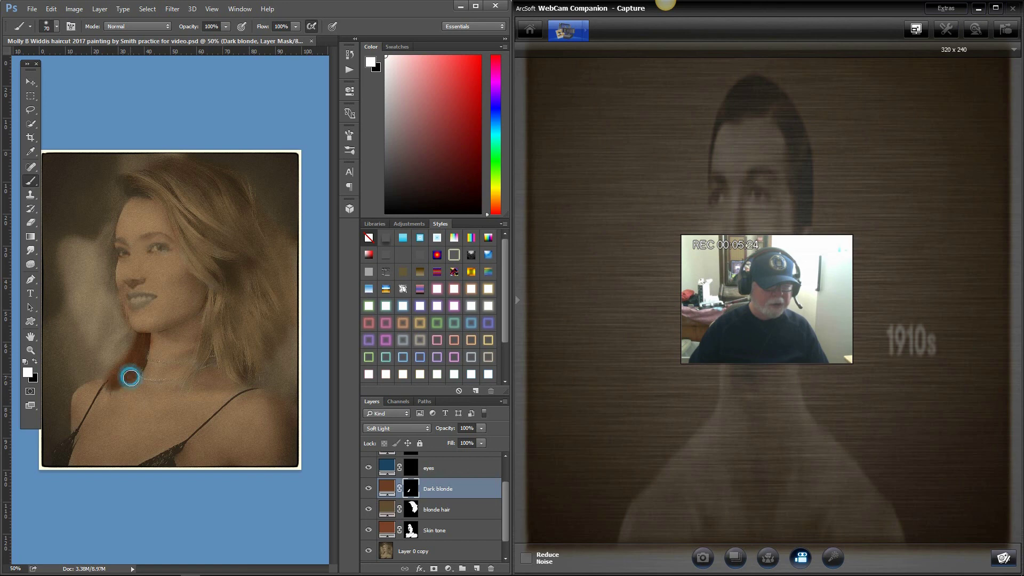
click(482, 428)
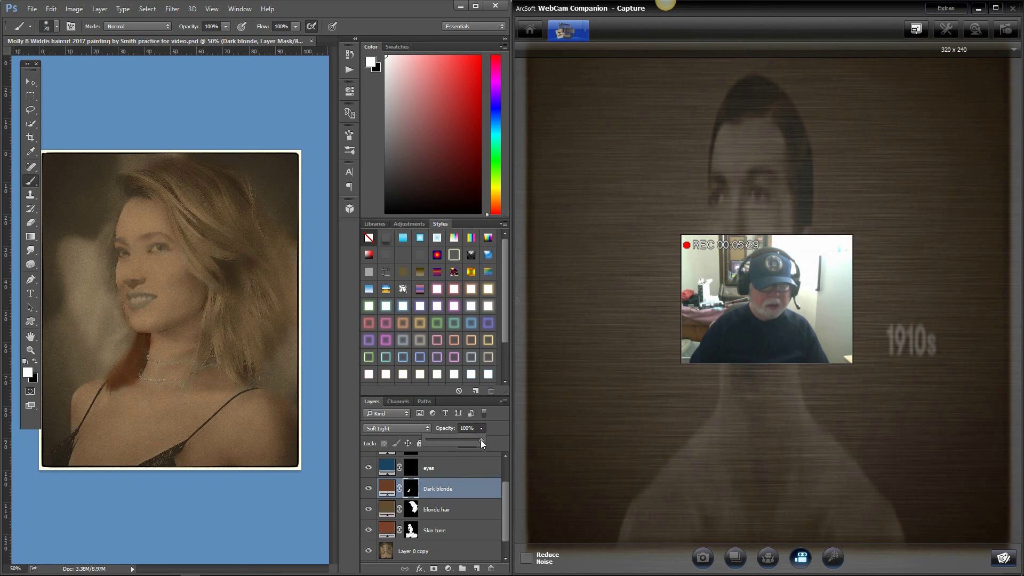
drag(481, 439, 458, 440)
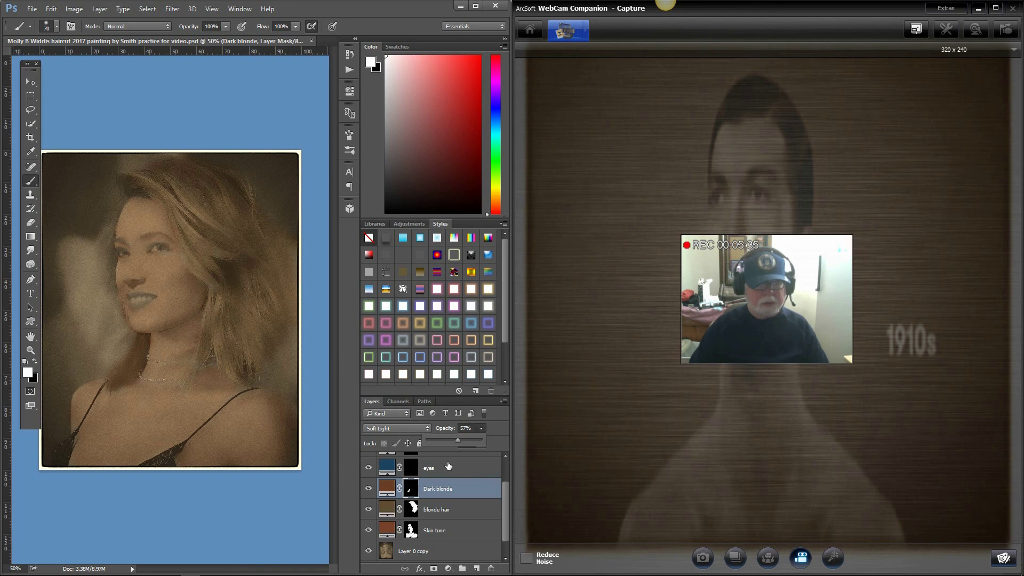
Step: Shrink the brush to 30 and paint the eyes layer's mask over the iris of the woman's left eye
click(411, 467)
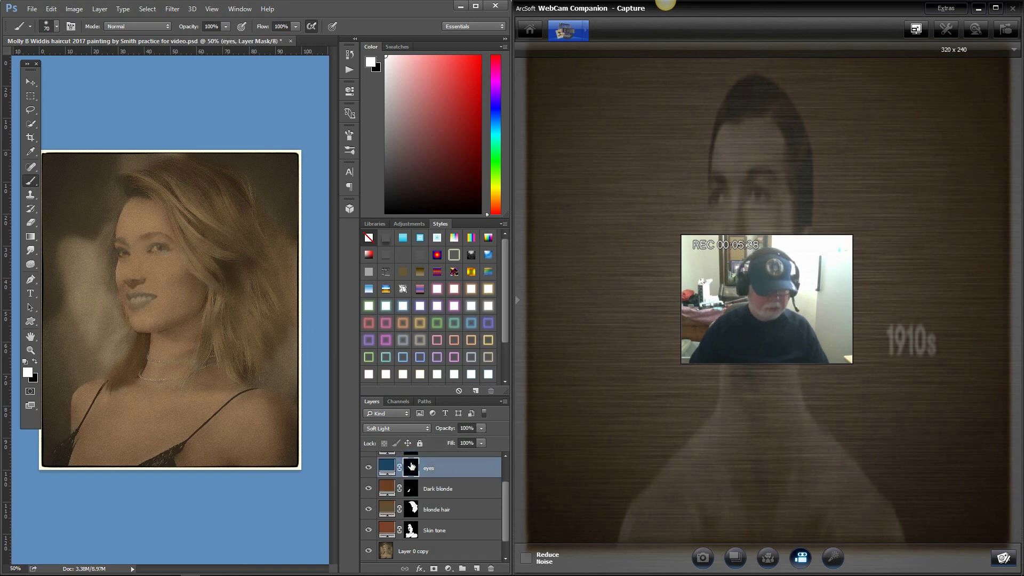
scroll(243, 243, up, 2)
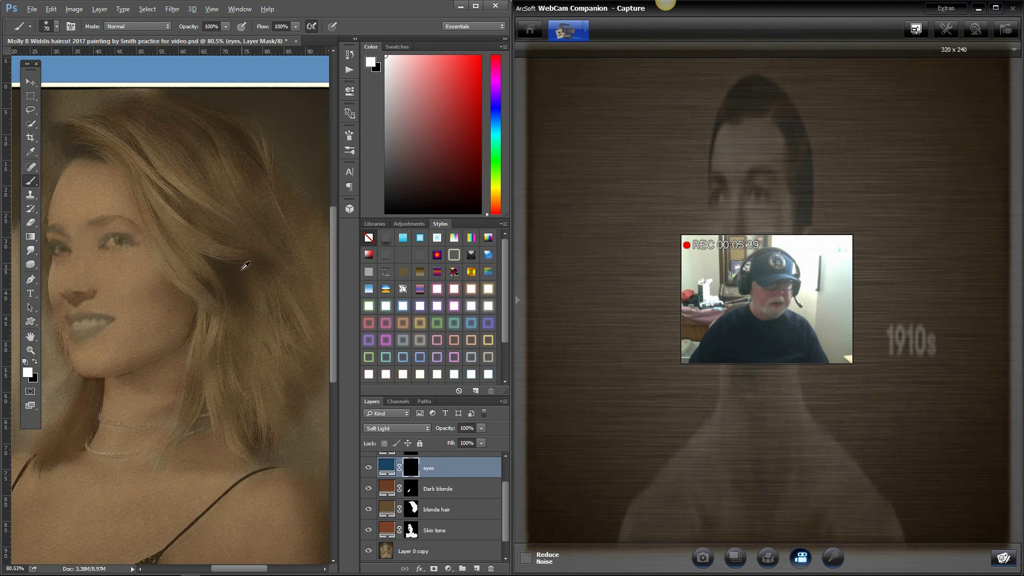
key(alt)
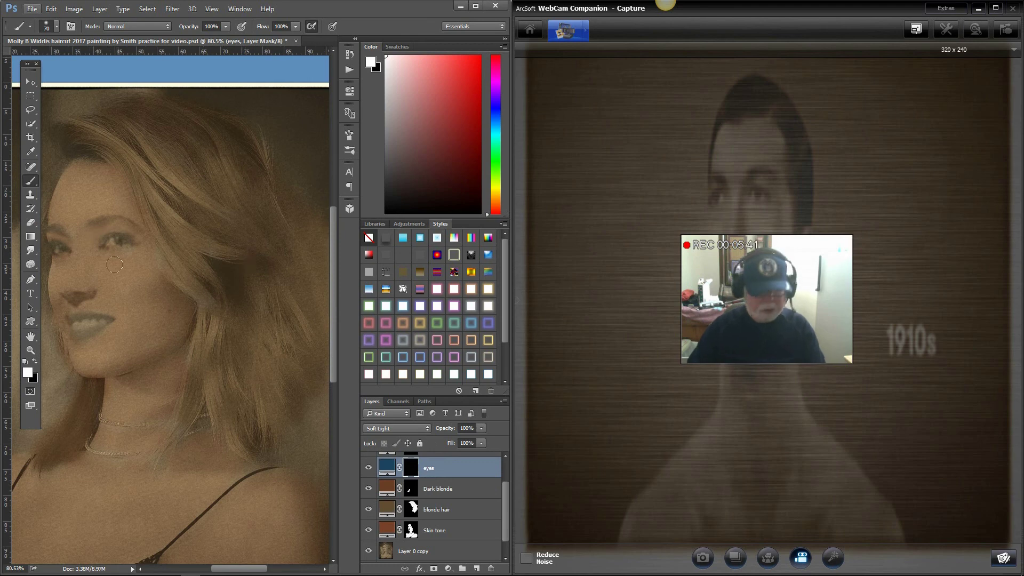
key(bracketleft)
key(bracketleft)
key(bracketleft)
key(bracketleft)
key(bracketleft)
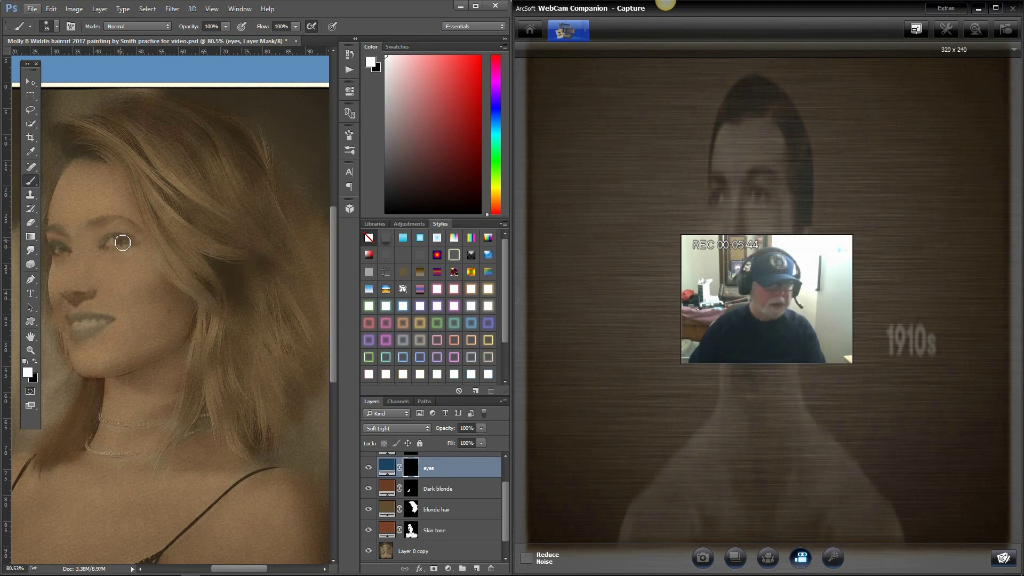
key(bracketleft)
click(123, 243)
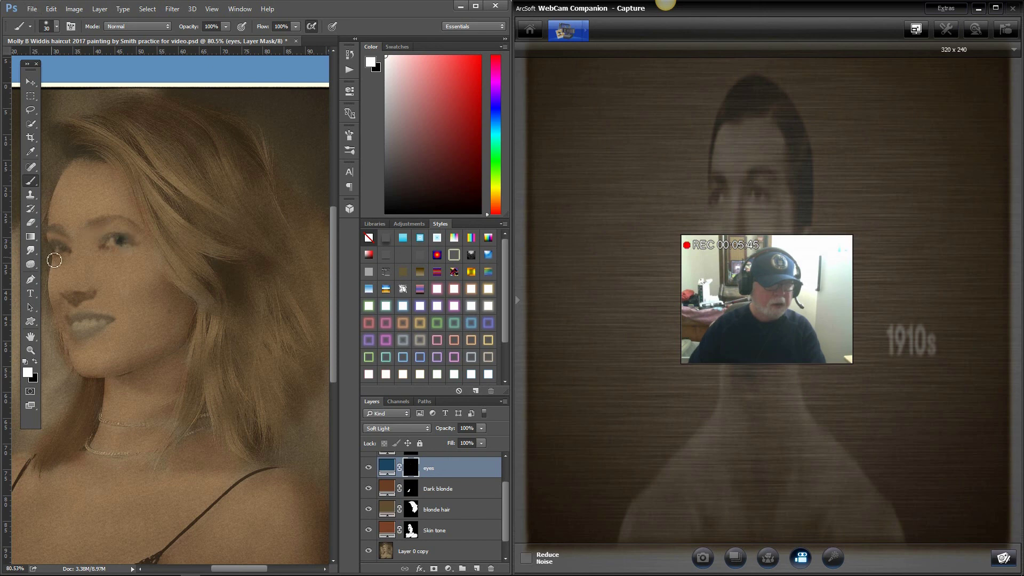
Step: Paint the eyes layer's mask over the other iris with a size 20 brush and set that layer's opacity to 51%
key(bracketleft)
key(bracketleft)
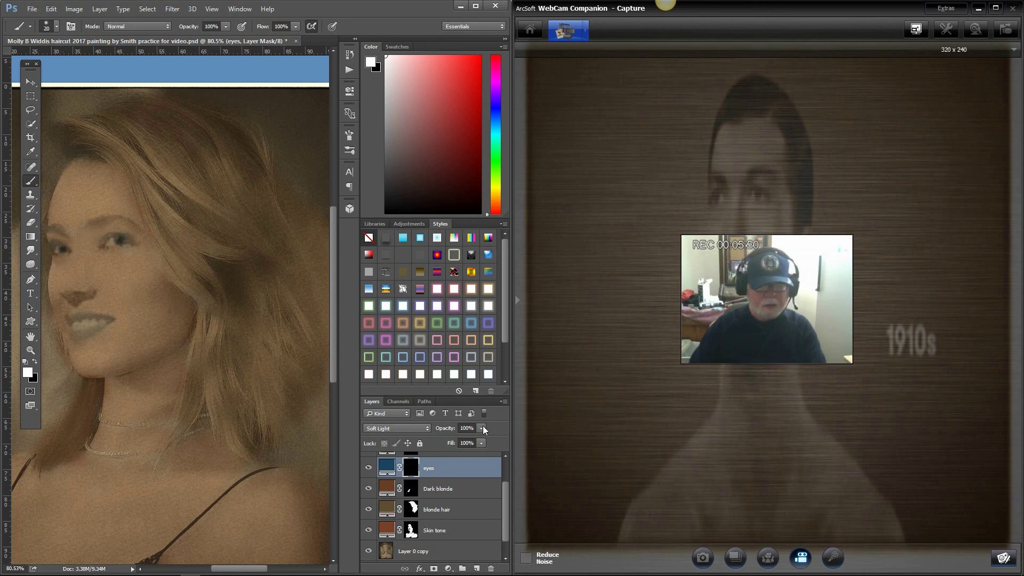
click(482, 442)
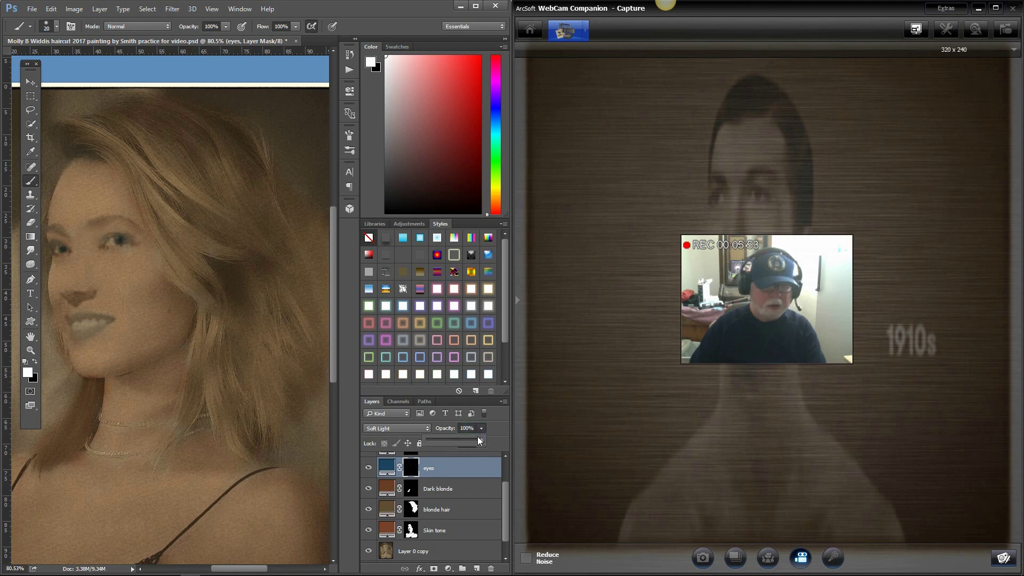
drag(478, 439, 454, 440)
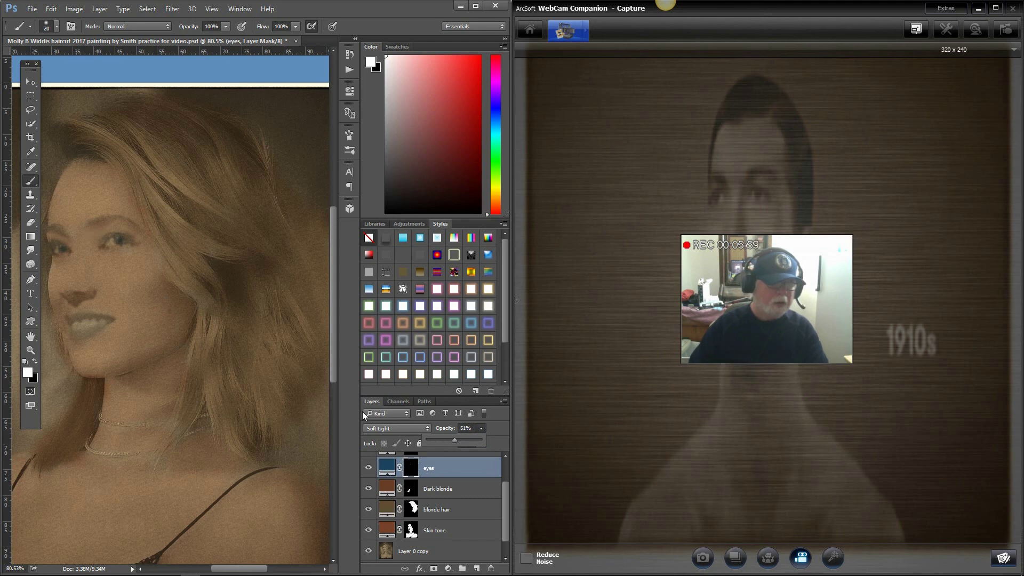
Step: Paint white on the Lips layer's mask over the lower and upper lips, leaving out the teeth
scroll(492, 510, up, 2)
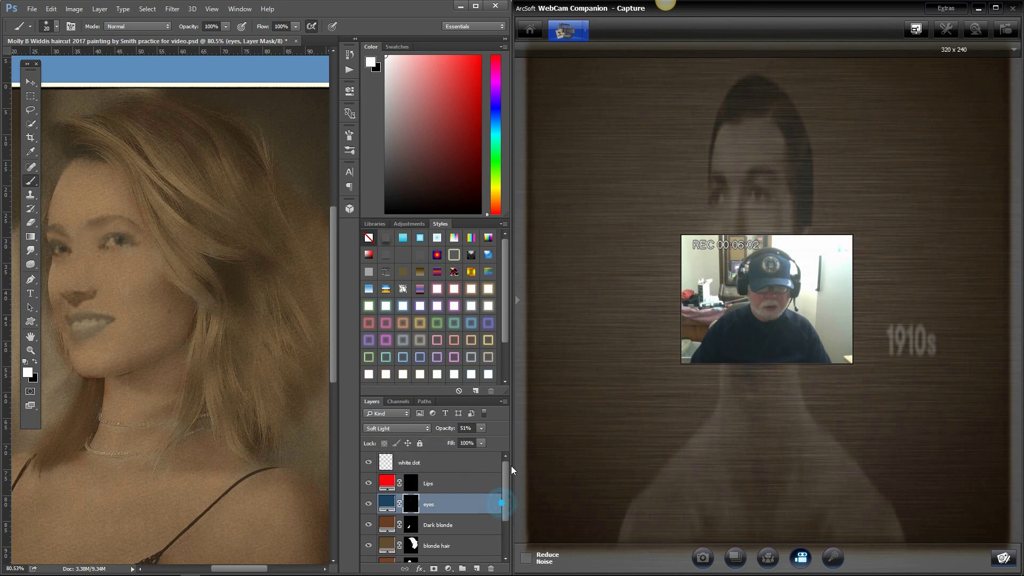
click(411, 482)
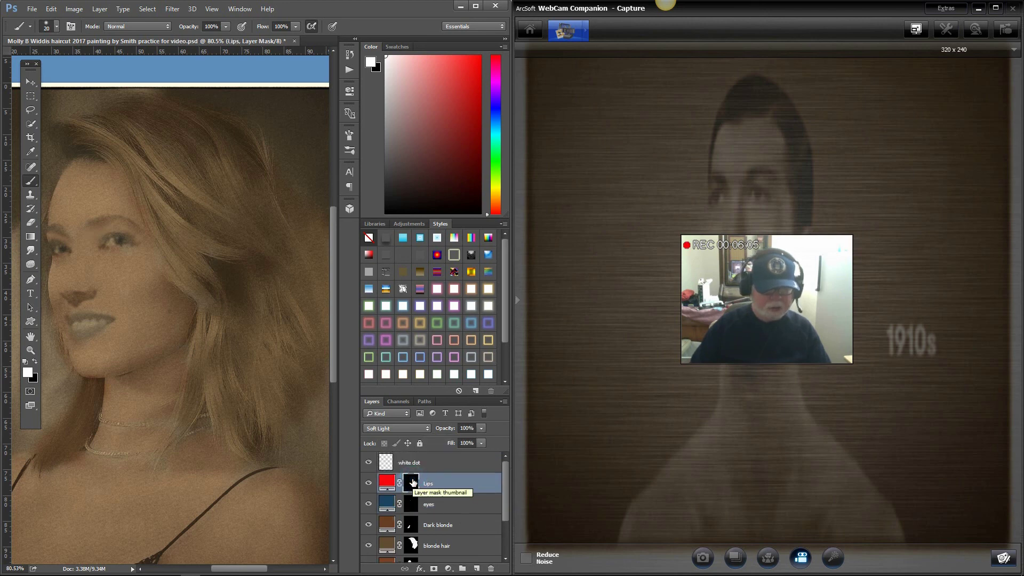
scroll(130, 263, up, 2)
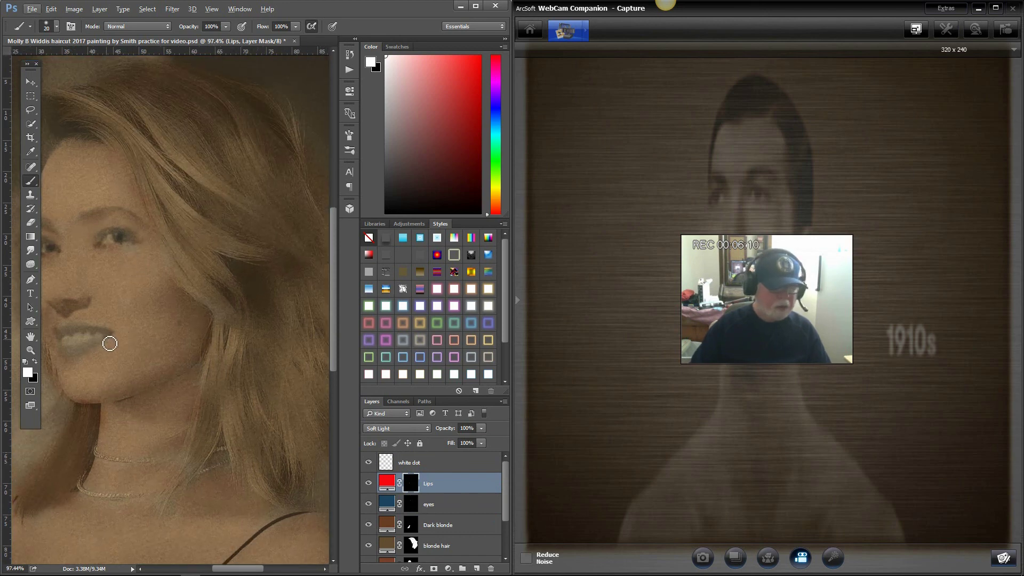
mouse_move(107, 336)
mouse_down()
mouse_move(69, 352)
mouse_move(71, 363)
mouse_move(115, 345)
mouse_up()
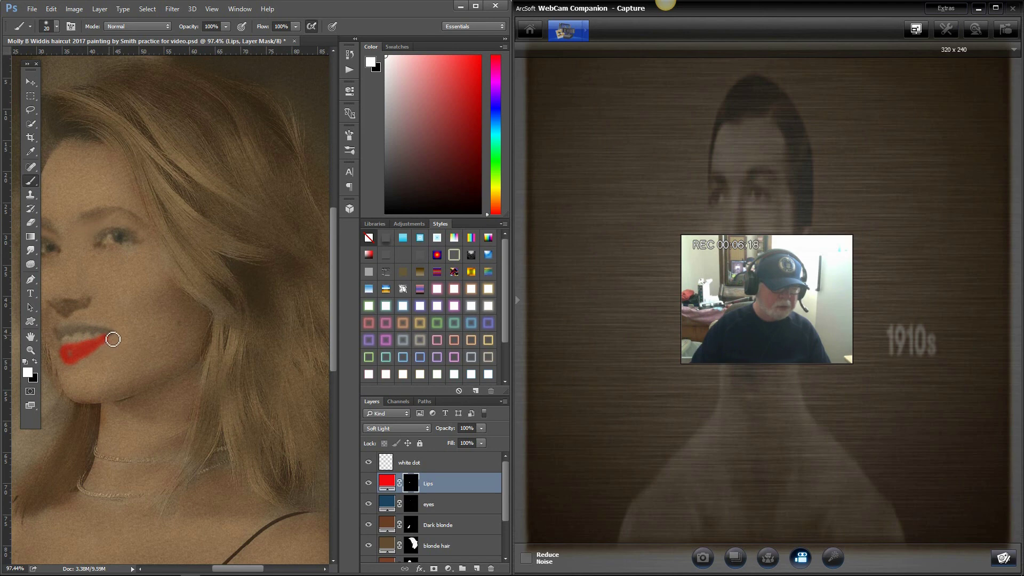
click(112, 337)
drag(112, 337, 64, 337)
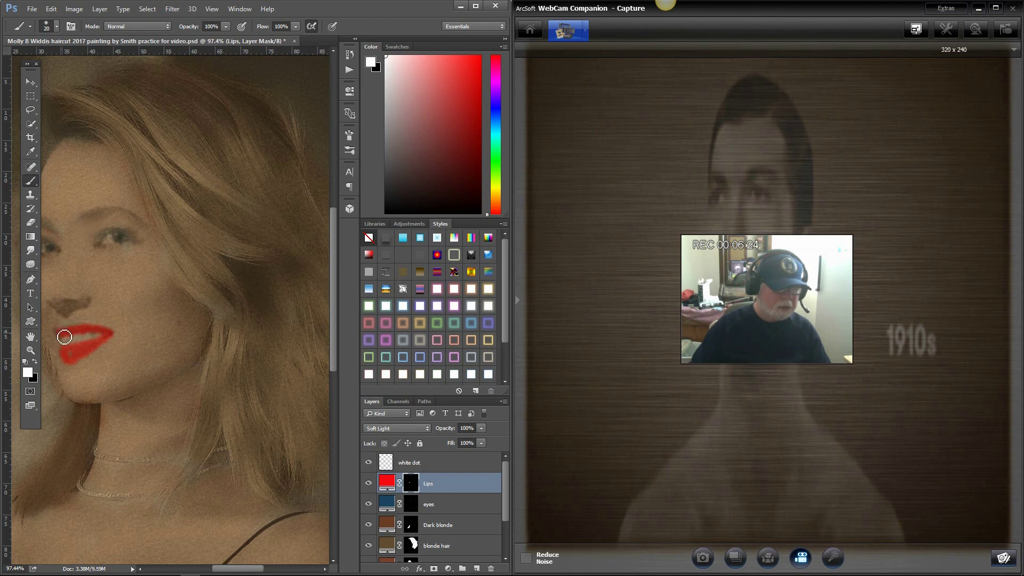
Step: Finish the far corner of the lips on the mask with a size 15 brush and set the Lips layer's opacity to 21%
key(bracketleft)
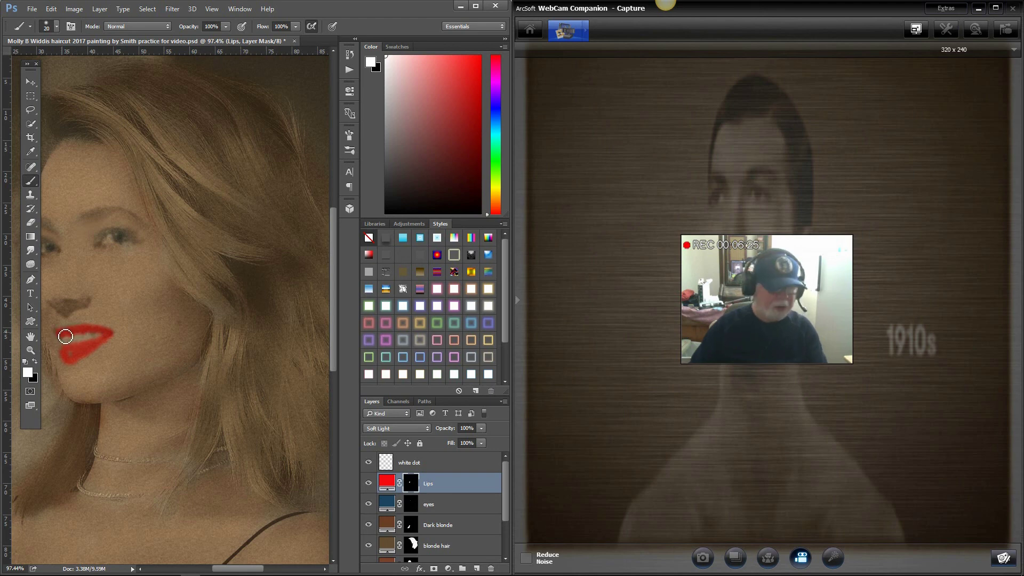
click(59, 334)
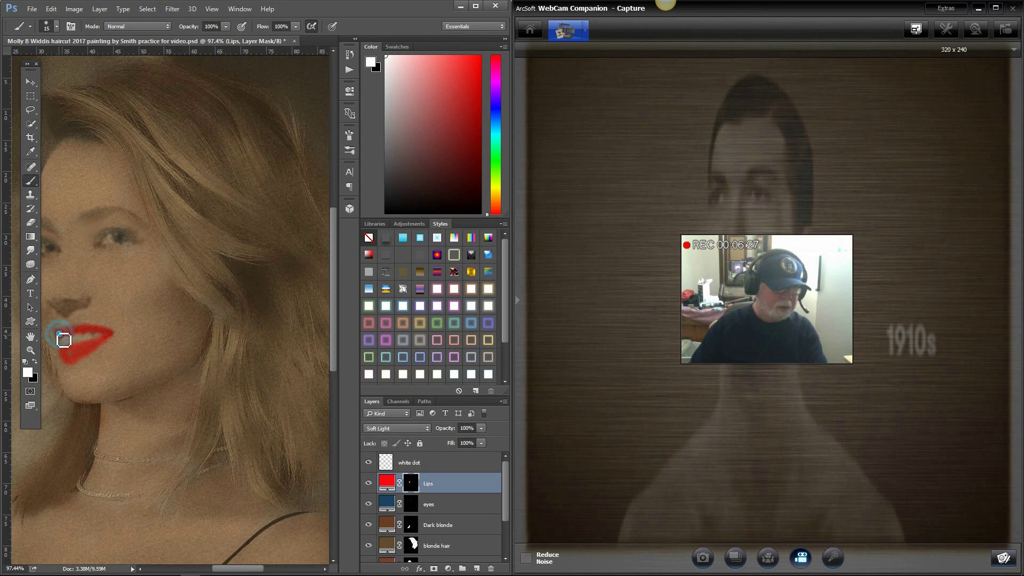
key(ctrl+z)
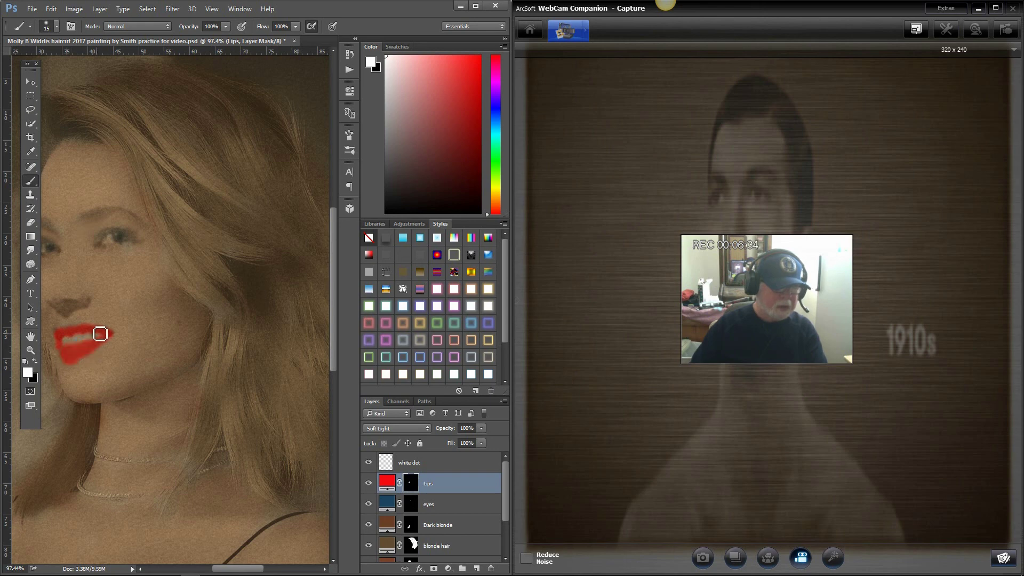
click(58, 337)
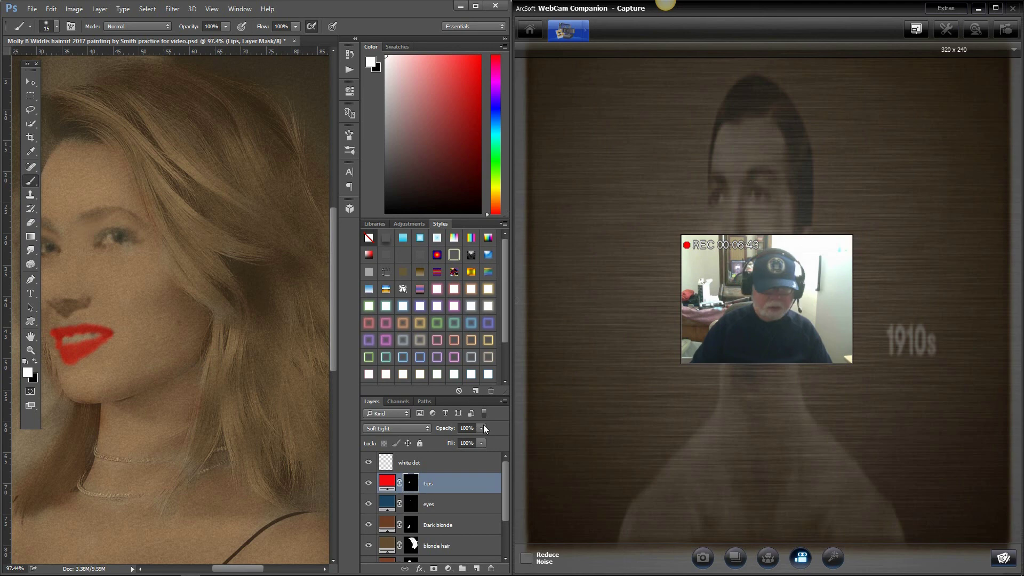
click(481, 443)
drag(482, 440, 438, 437)
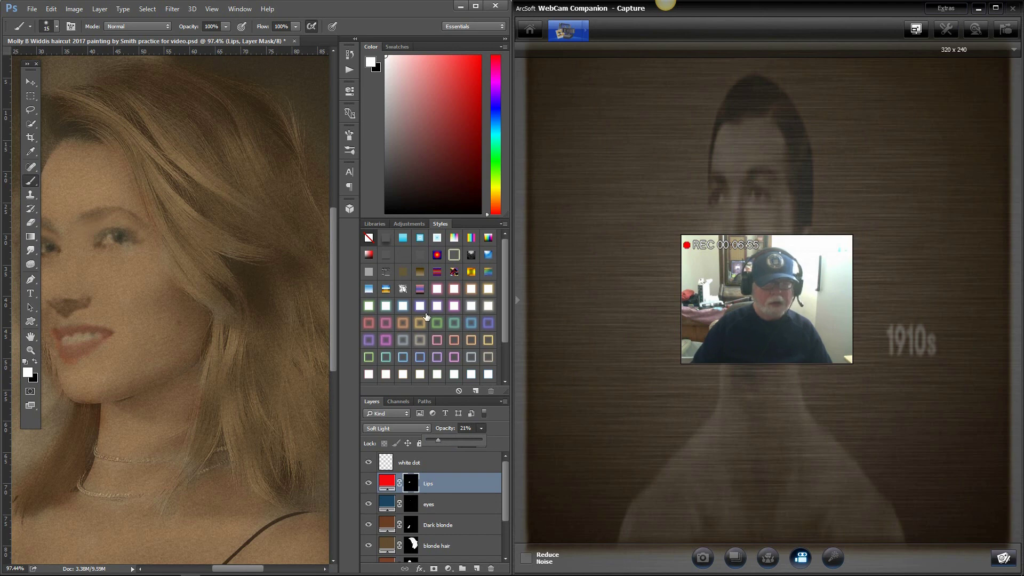
Step: Shrink the brush to 7 and paint a white catchlight dot in each eye on the white dot layer
click(504, 481)
click(410, 464)
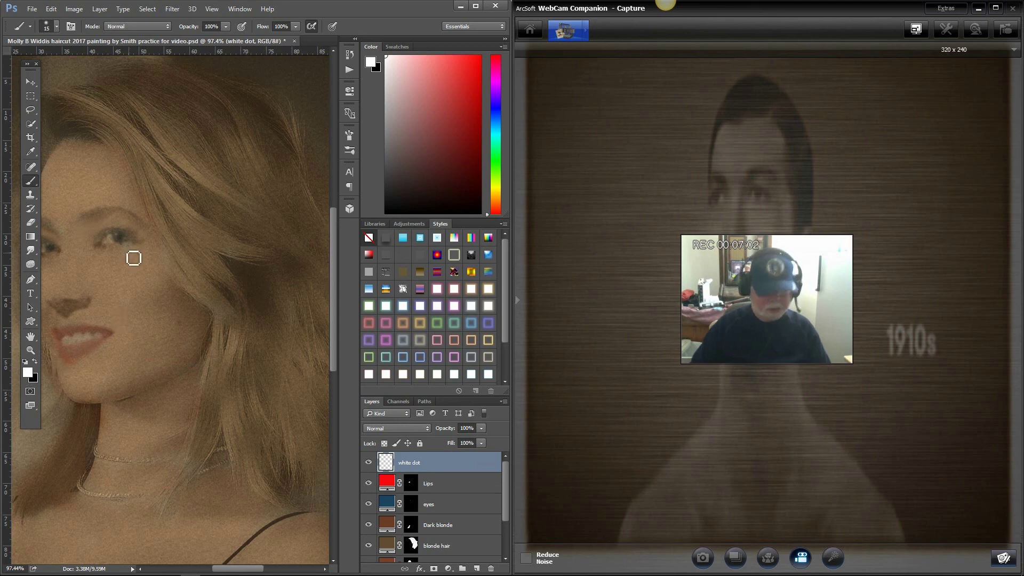
key(bracketleft)
key(bracketleft)
key(bracketleft)
key(bracketleft)
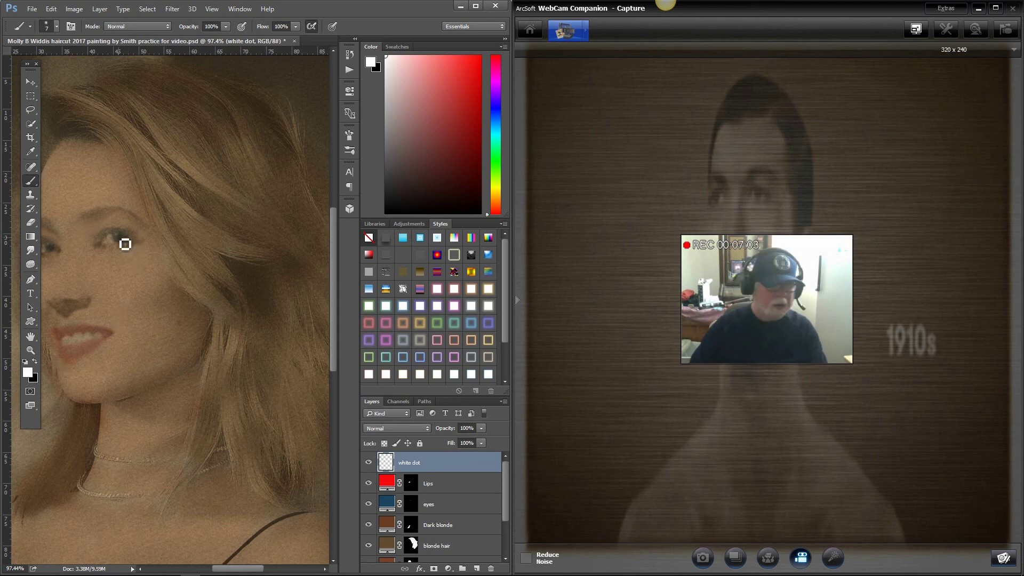
click(115, 234)
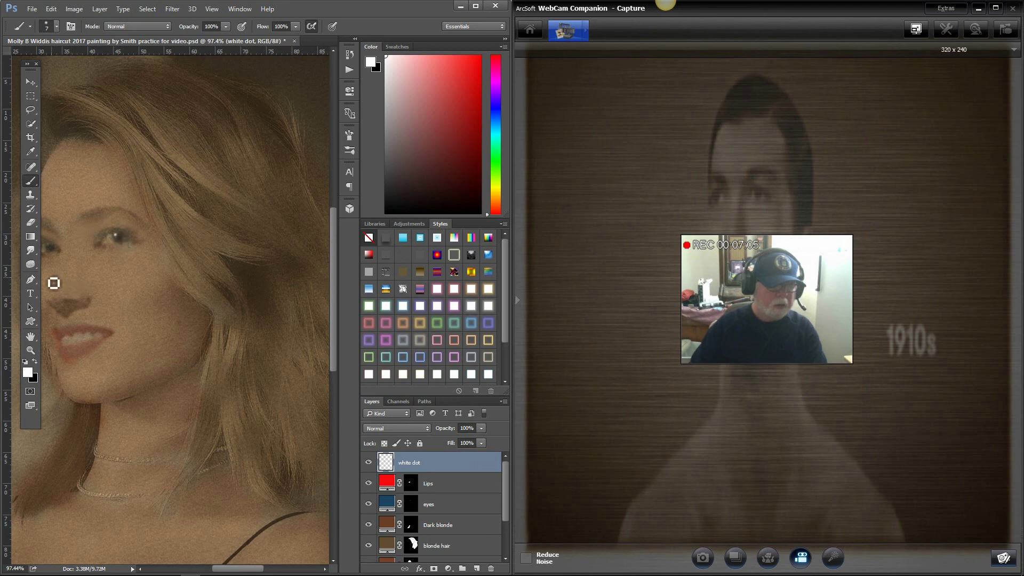
click(48, 243)
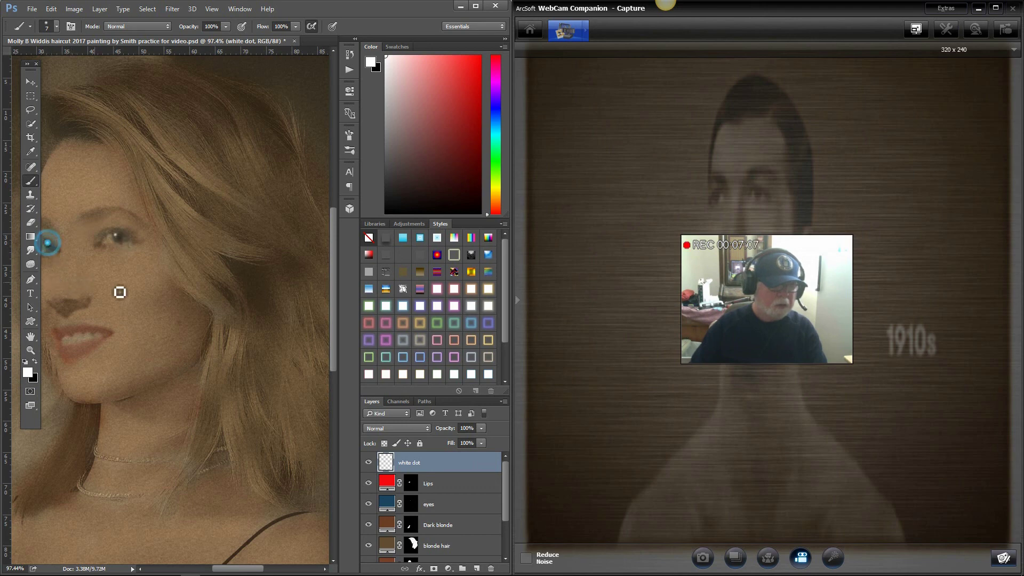
Step: Set the white dot layer's opacity to 22%
click(481, 428)
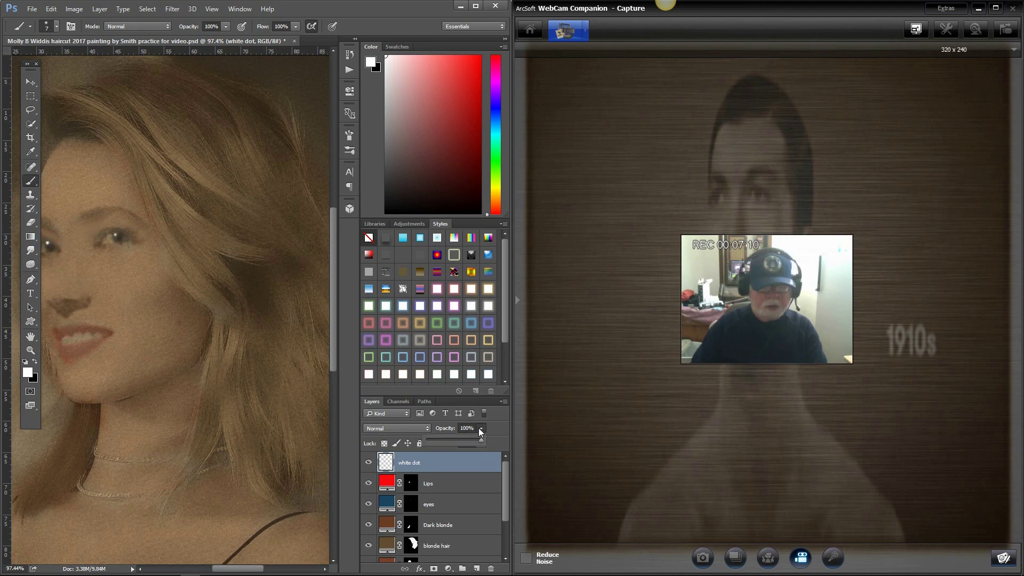
drag(481, 434, 438, 430)
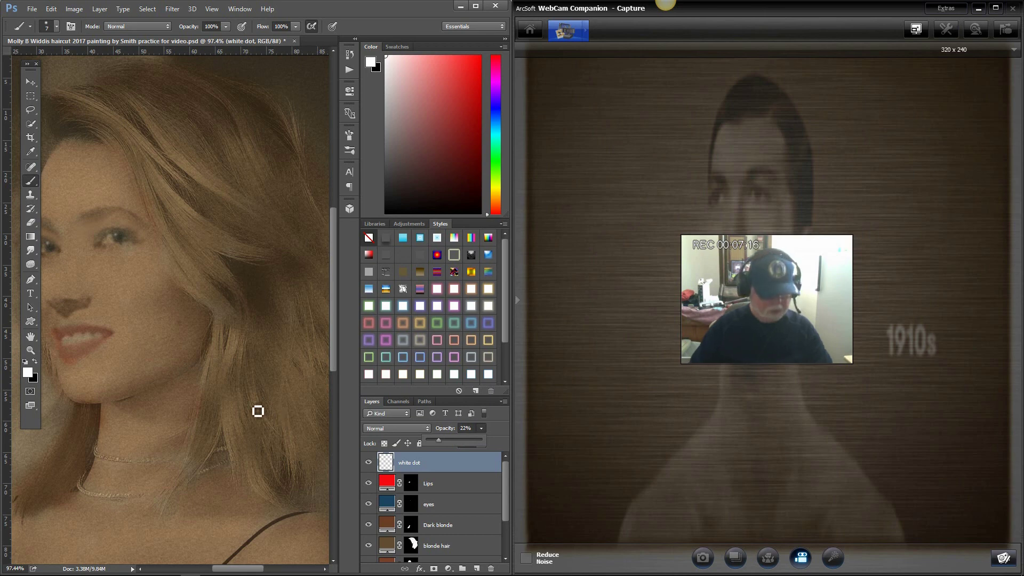
scroll(258, 410, down, 4)
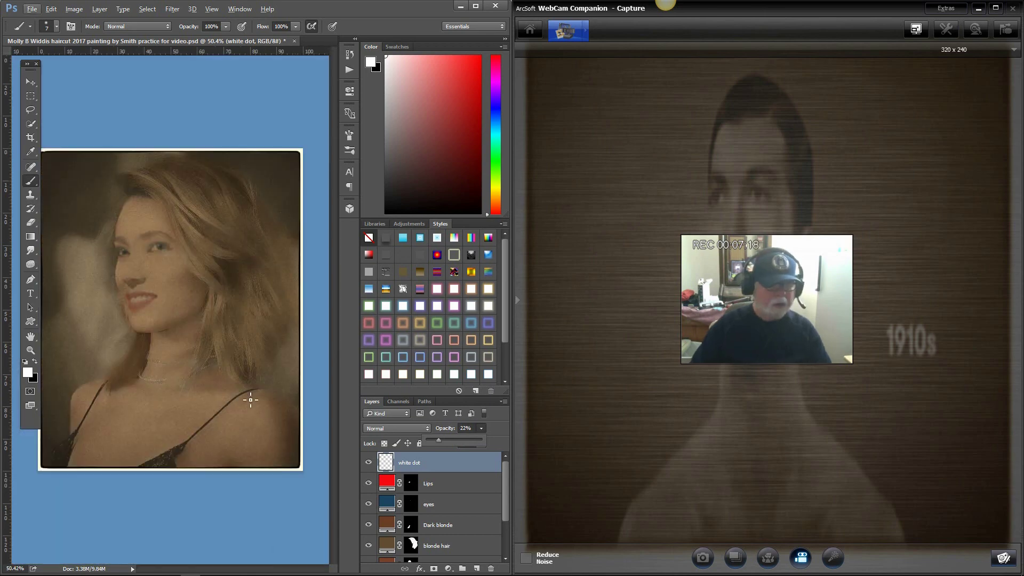